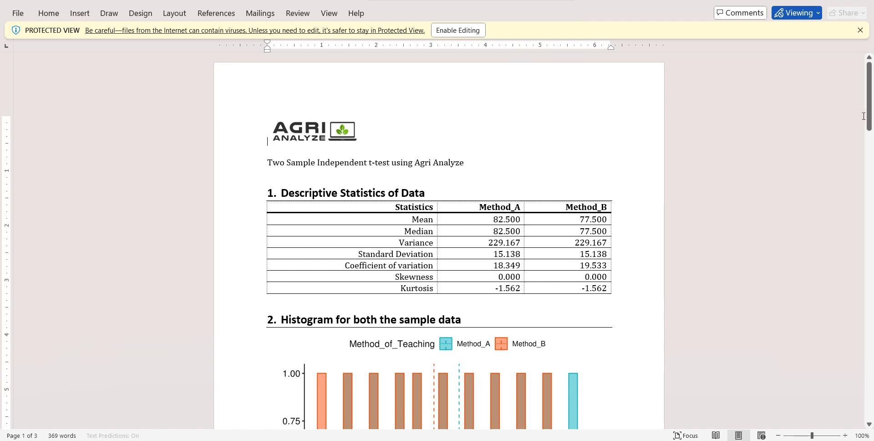
Step: Review the two sample independent t-test report from its descriptive statistics through to the final interpretation, and close it
left_click_drag(870, 118, 873, 294)
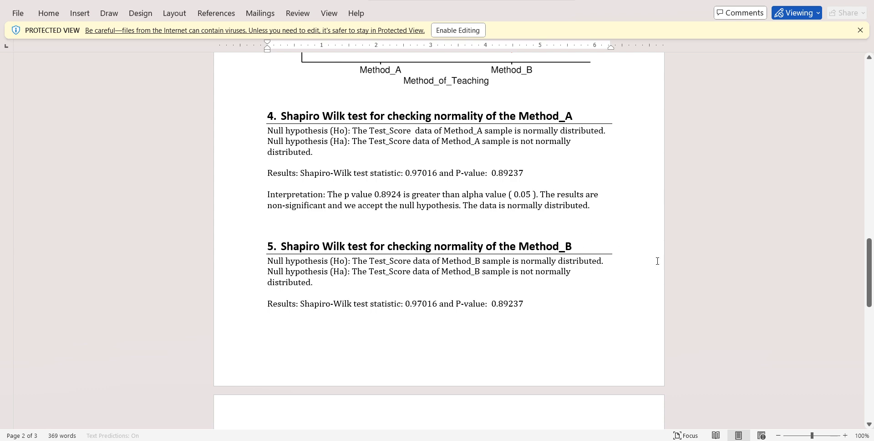
left_click_drag(873, 266, 872, 336)
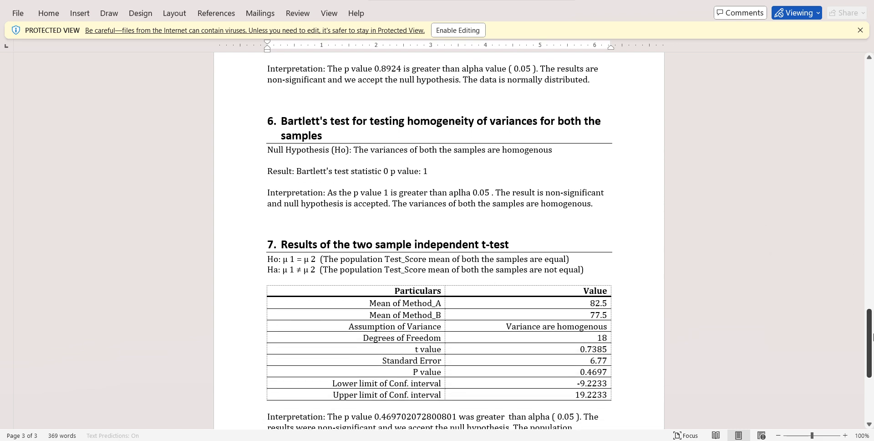
left_click_drag(872, 337, 872, 363)
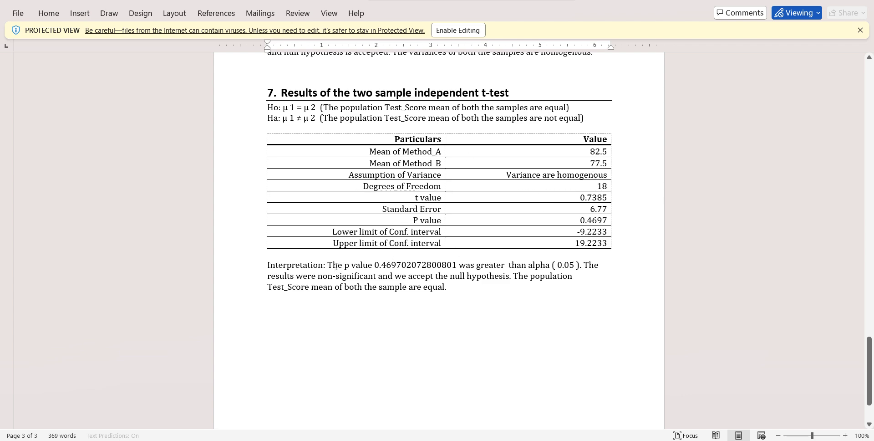
left_click_drag(328, 265, 266, 265)
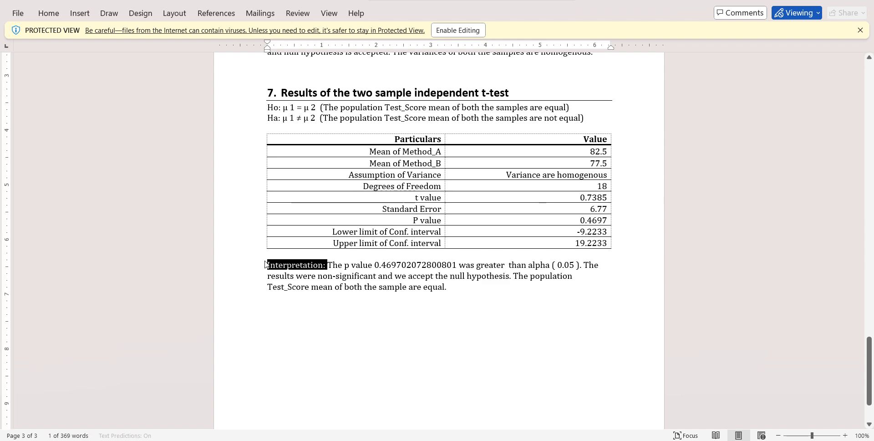
left_click(369, 290)
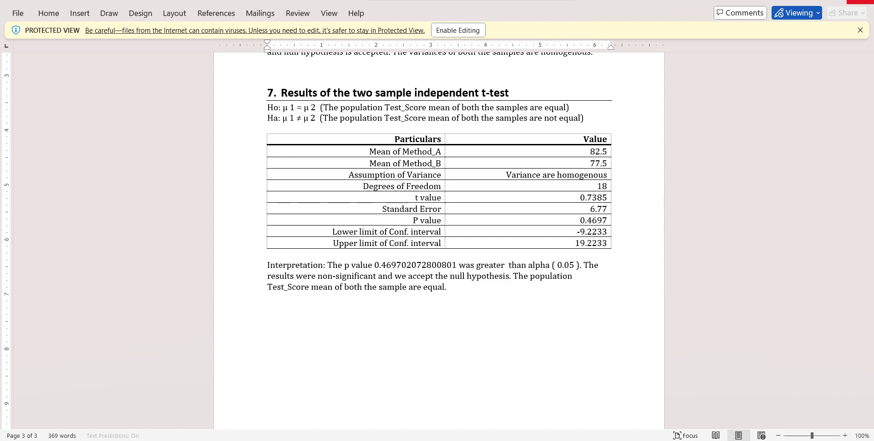
left_click(861, 2)
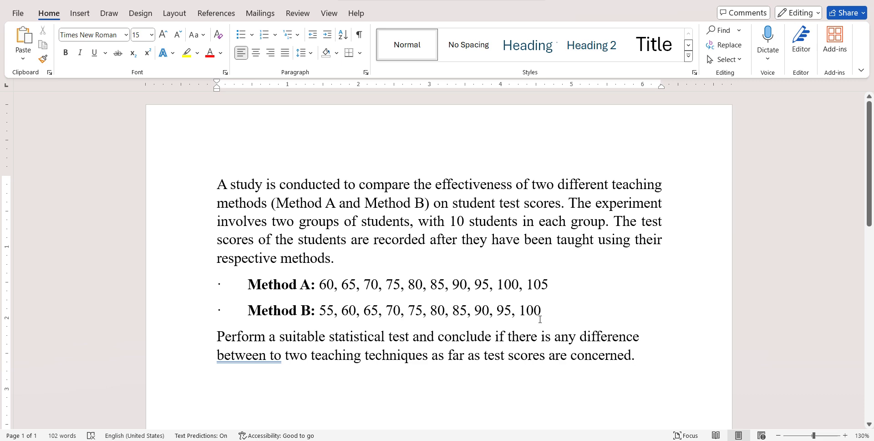
Step: Read the study problem comparing the two teaching methods, including the test scores listed for Method A and Method B
left_click_drag(275, 204, 418, 203)
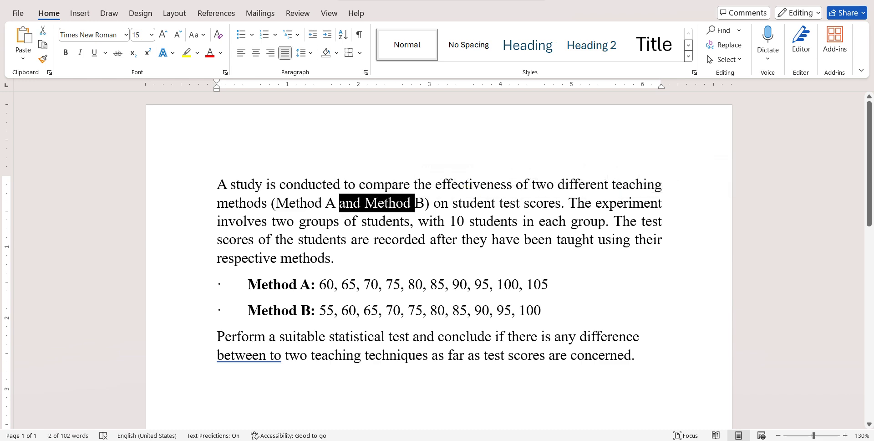
left_click(437, 239)
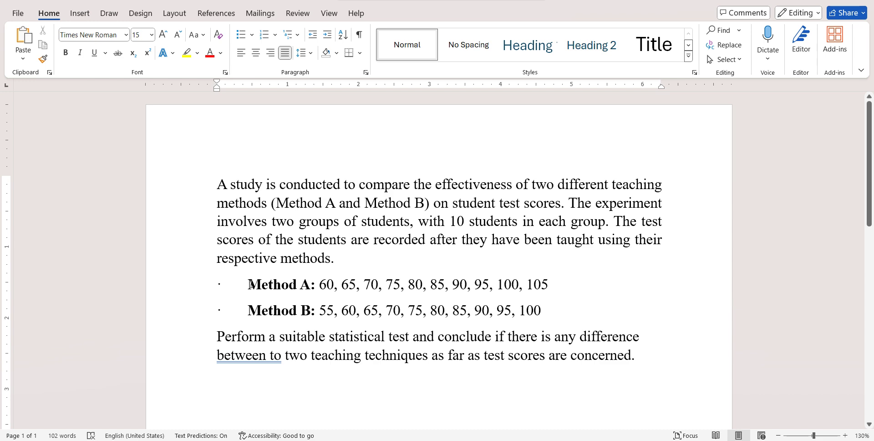
left_click_drag(249, 284, 309, 290)
left_click(310, 309)
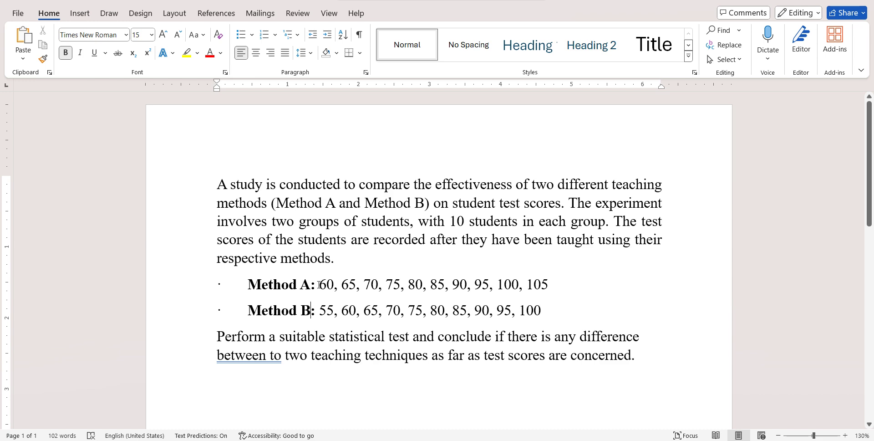
left_click_drag(319, 285, 546, 292)
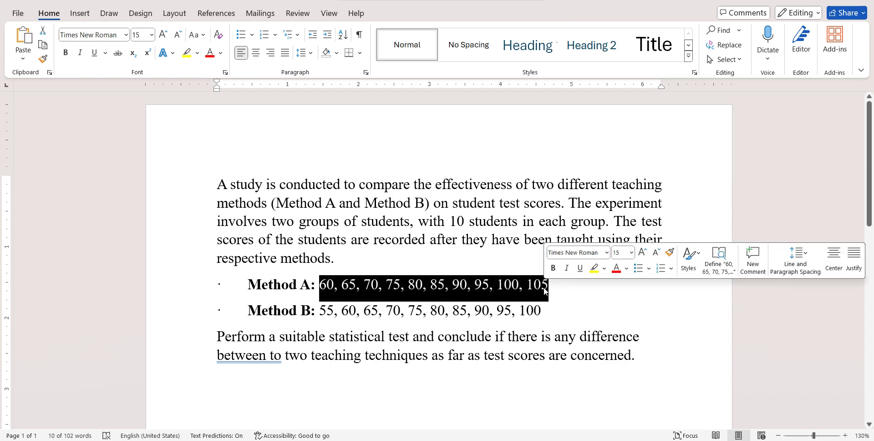
left_click(559, 298)
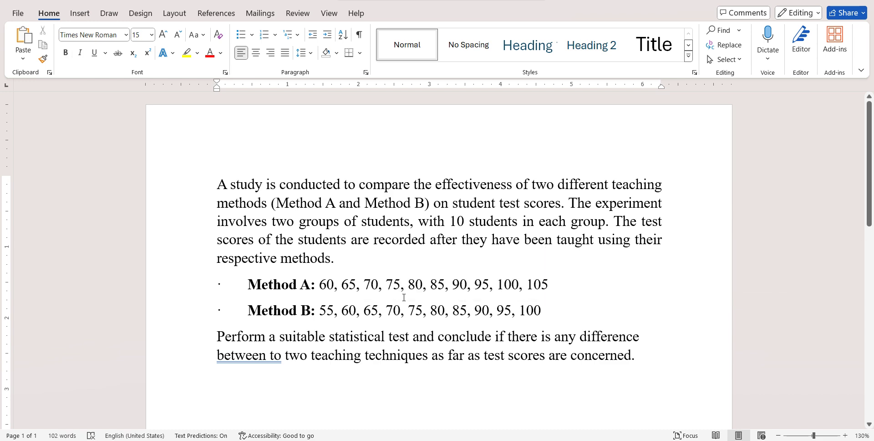
left_click_drag(320, 310, 537, 318)
left_click(553, 314)
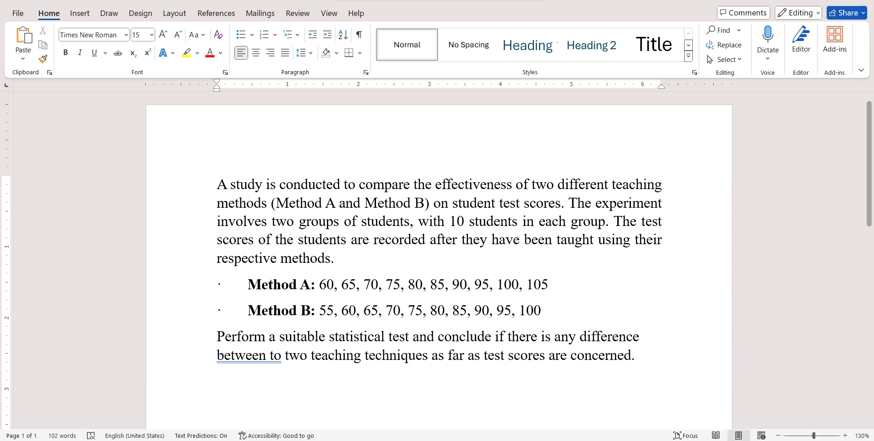
Step: Switch to the Downloads folder in File Explorer and open the "two sample t test" data file
mouse_move(476, 440)
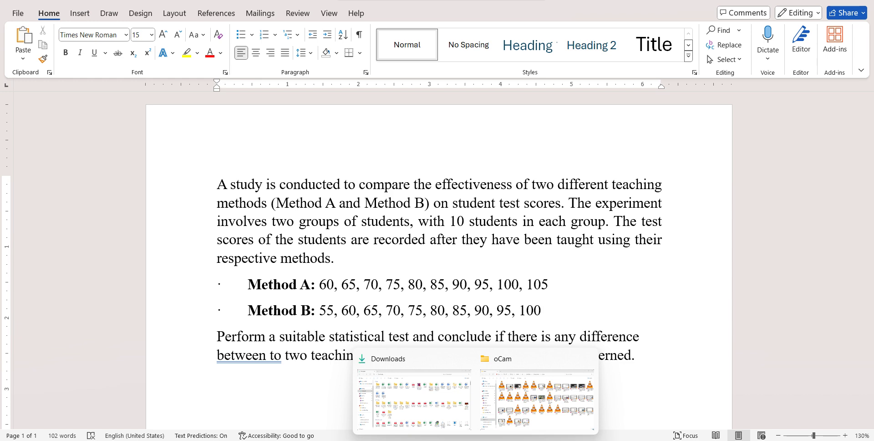
left_click(440, 409)
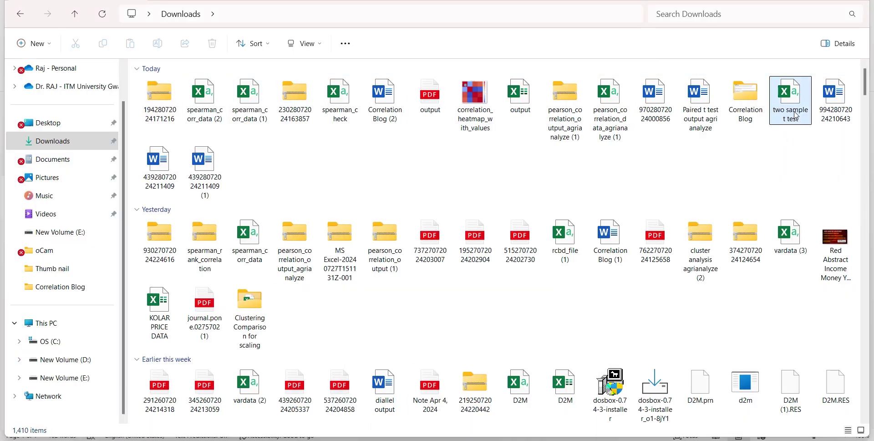
double_click(795, 114)
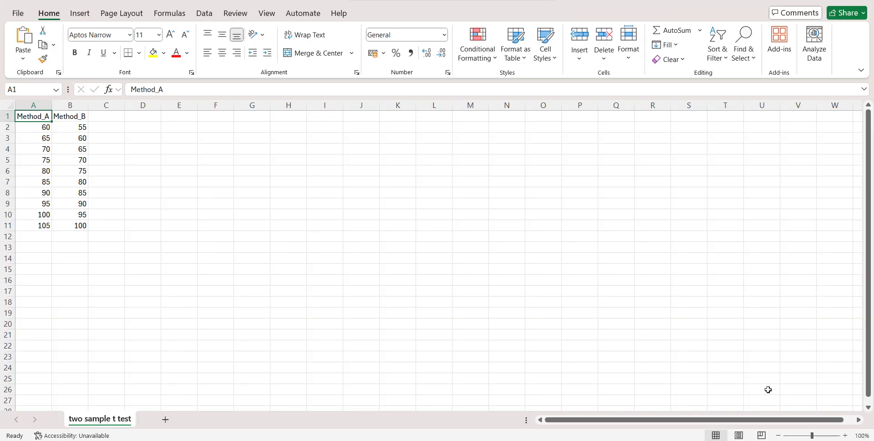
Step: Examine how the test scores are arranged in the Method_A and Method_B columns, rows 2 to 11
left_click(845, 435)
left_click(845, 436)
left_click(845, 435)
left_click(846, 436)
left_click(845, 435)
left_click(846, 435)
left_click(846, 435)
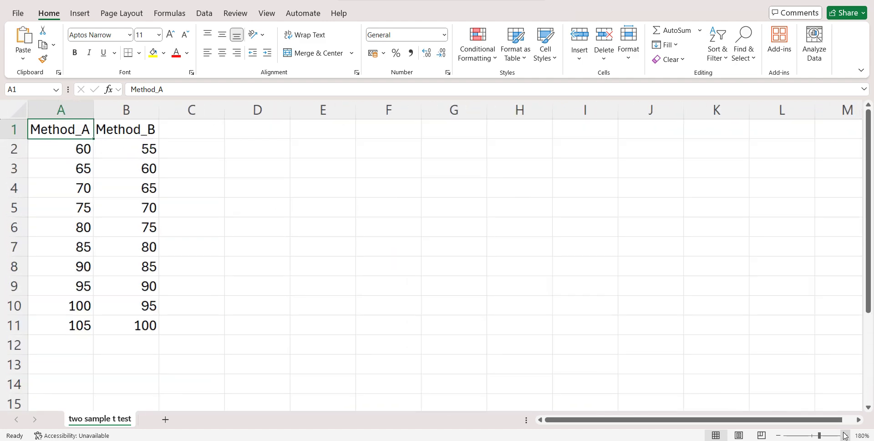
left_click(845, 435)
left_click(846, 436)
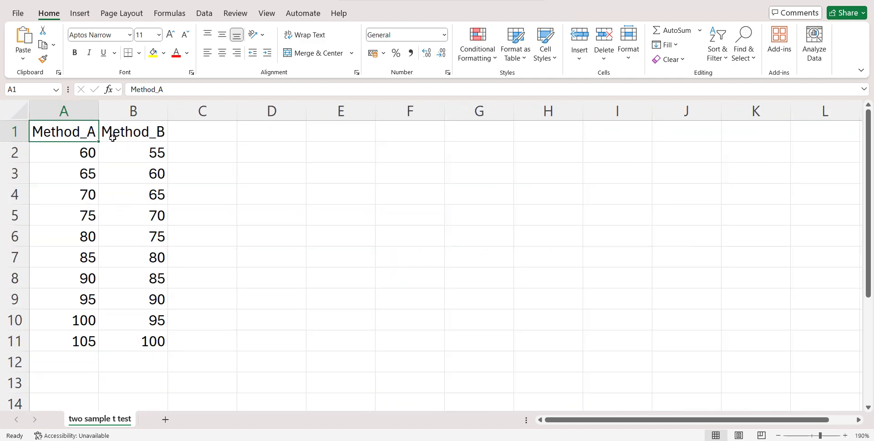
left_click(75, 154)
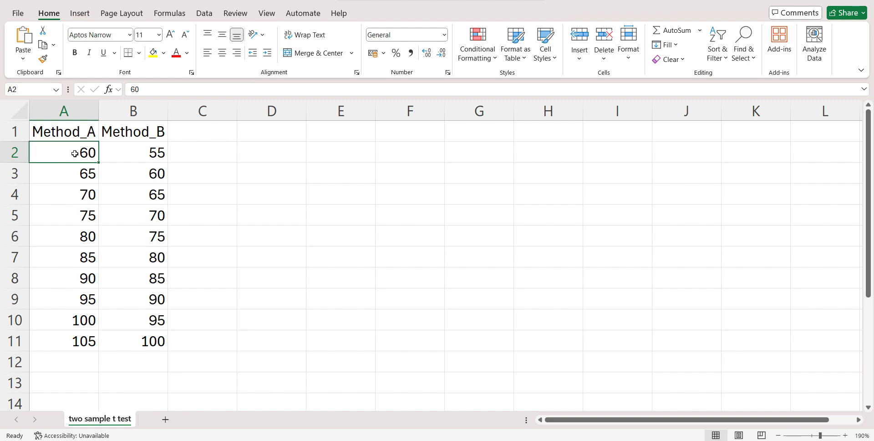
key("ctrl+shift+Down")
left_click(140, 152)
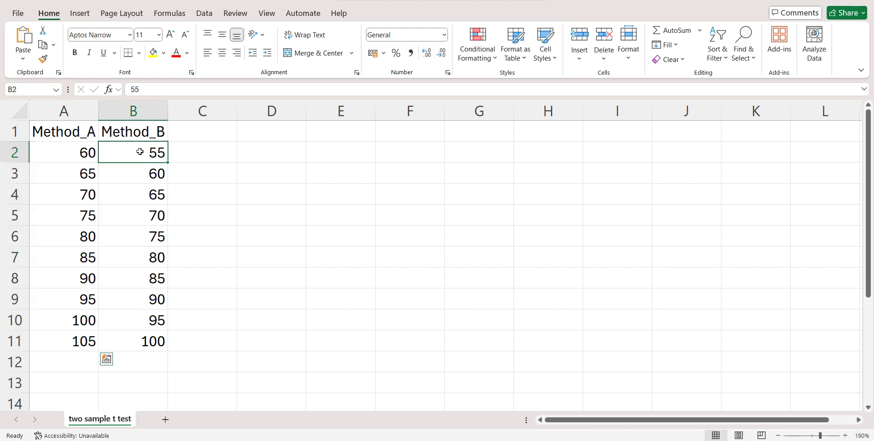
key("ctrl+shift+Down")
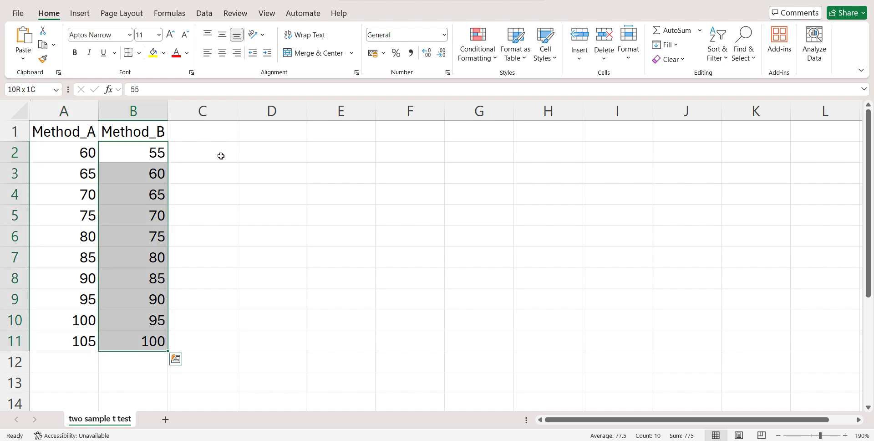
left_click(221, 156)
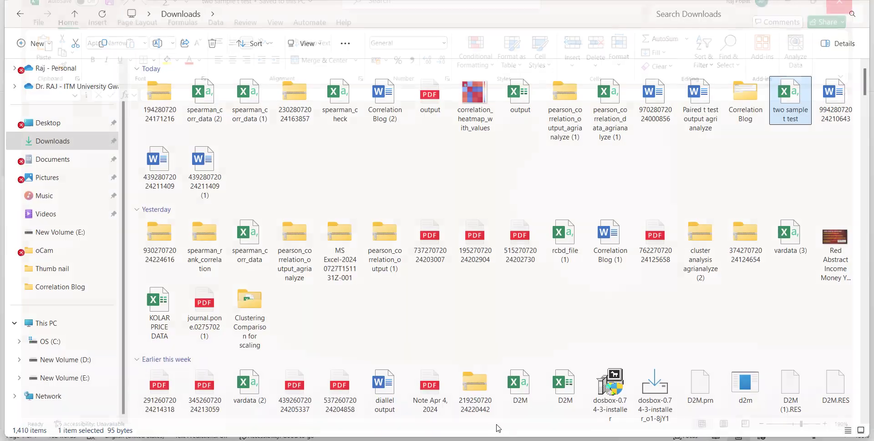
Step: Switch to the agrianalyze.com site in the browser and open the Two Independent Sample T Test tool under Hypothesis Testing
left_click(526, 440)
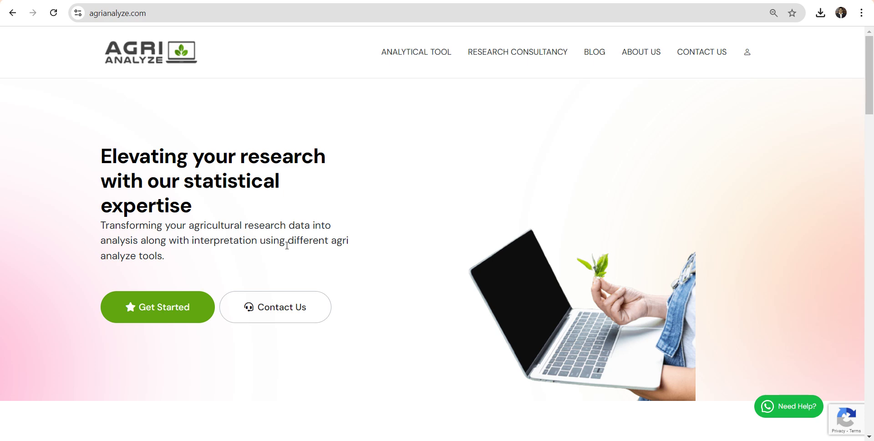
mouse_move(445, 52)
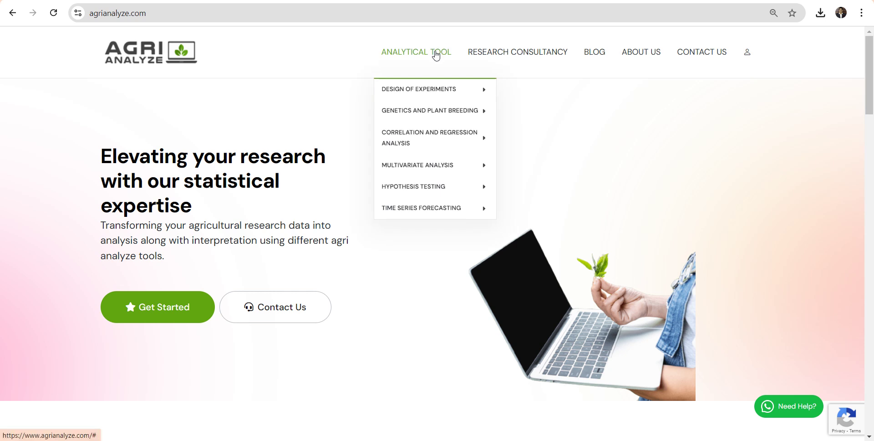
mouse_move(437, 184)
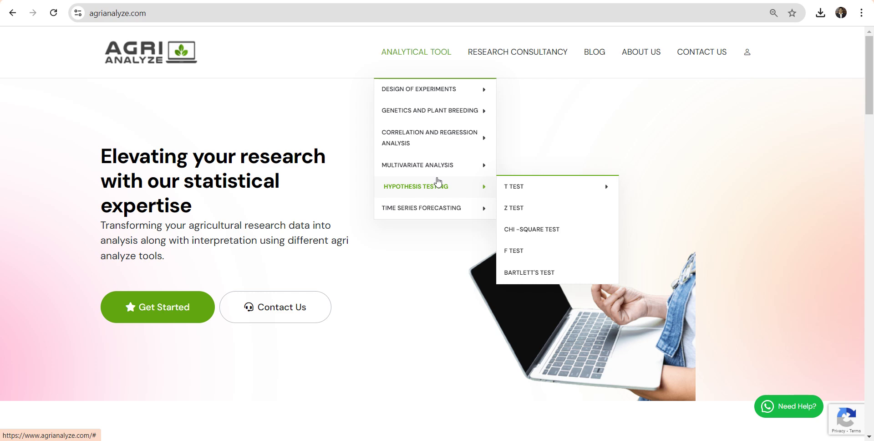
mouse_move(535, 185)
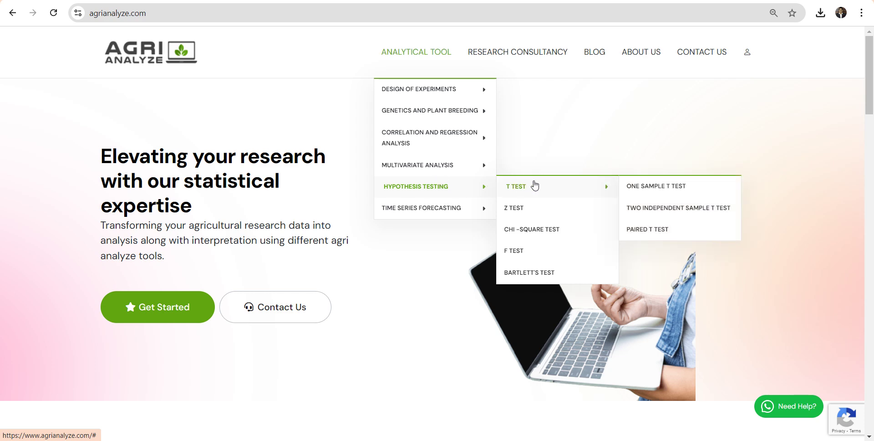
left_click(655, 214)
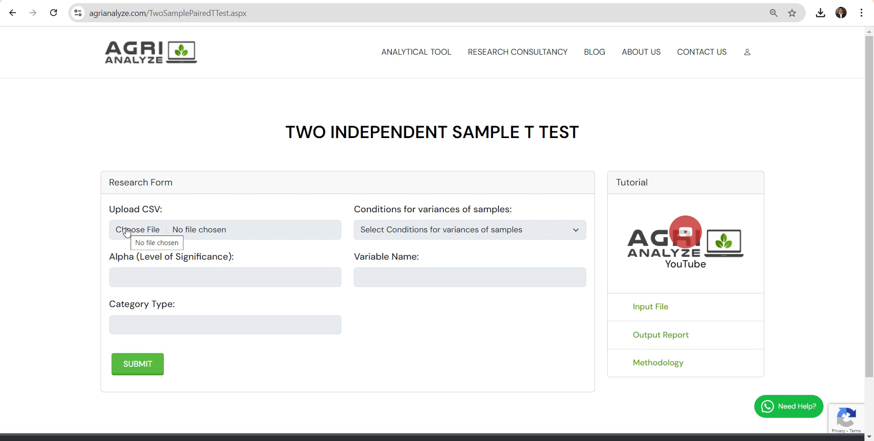
Step: Upload the "two sample t test" file from Downloads as the CSV for the research form
left_click(148, 231)
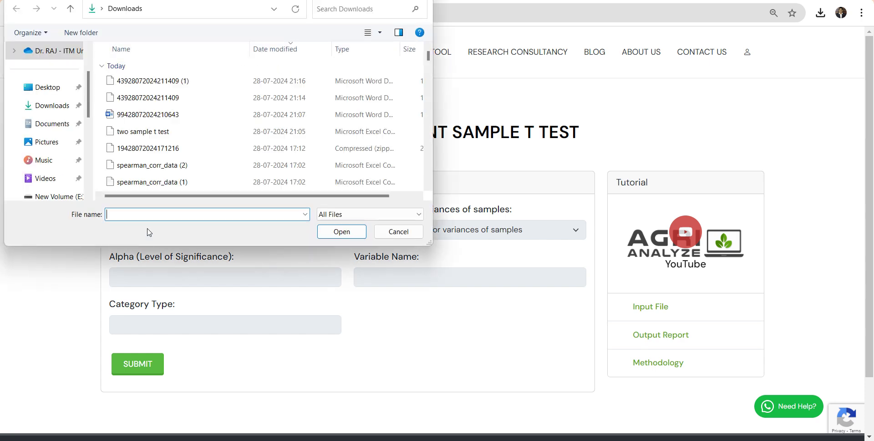
left_click(54, 107)
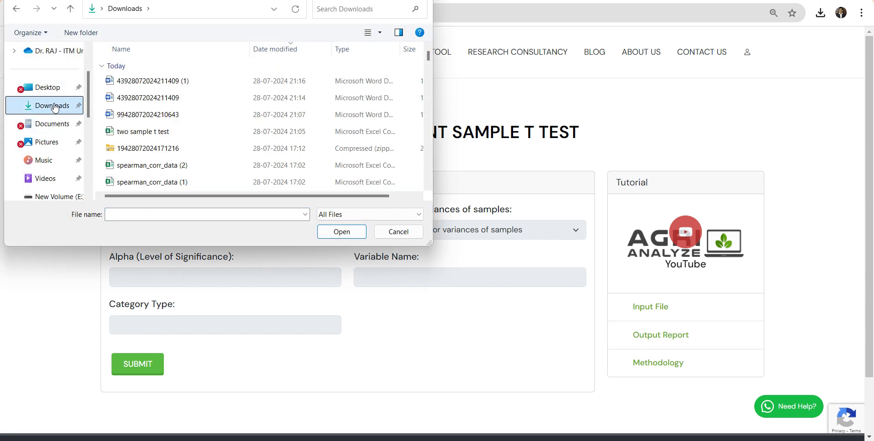
left_click(136, 132)
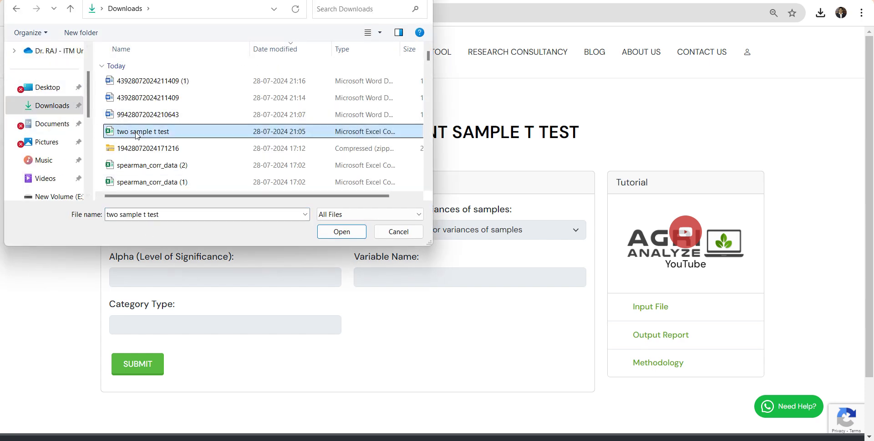
left_click(341, 233)
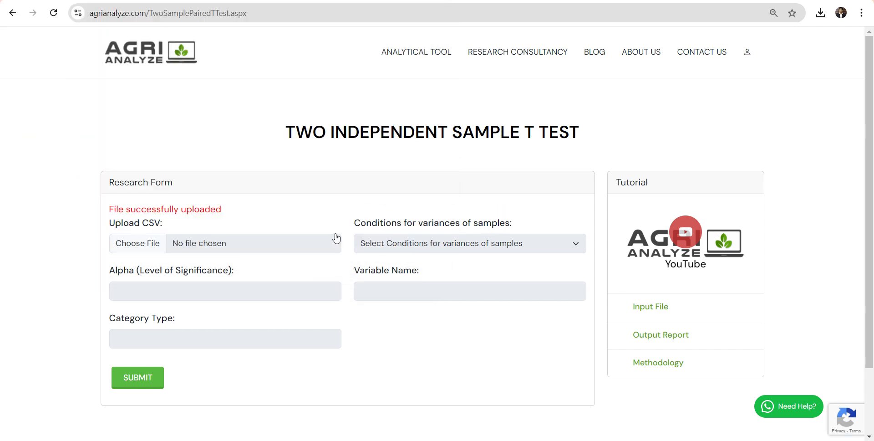
Step: Set the conditions for variances of samples to "Check variances of the both samples by Bartlett's Test"
left_click(409, 248)
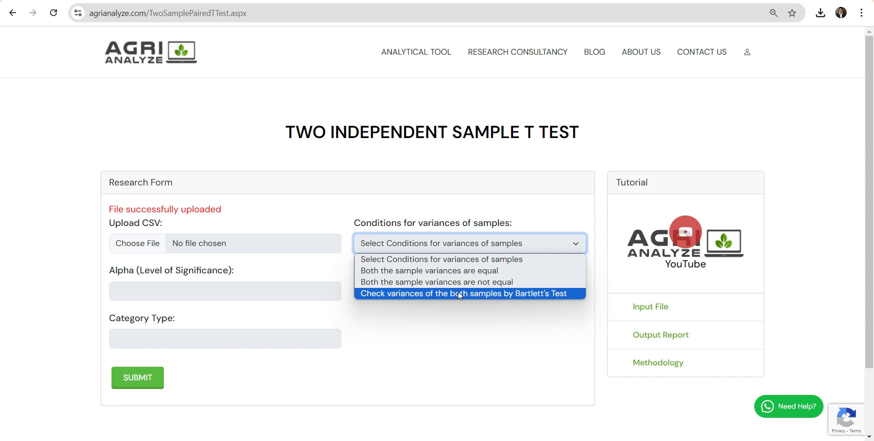
left_click(402, 293)
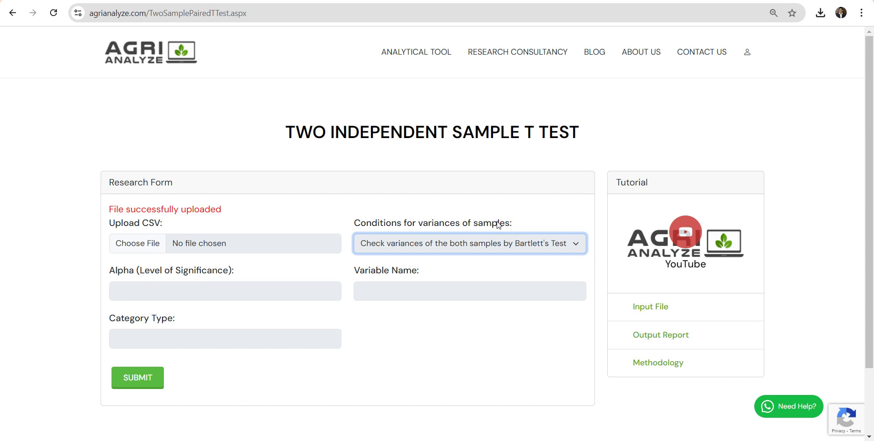
left_click(480, 246)
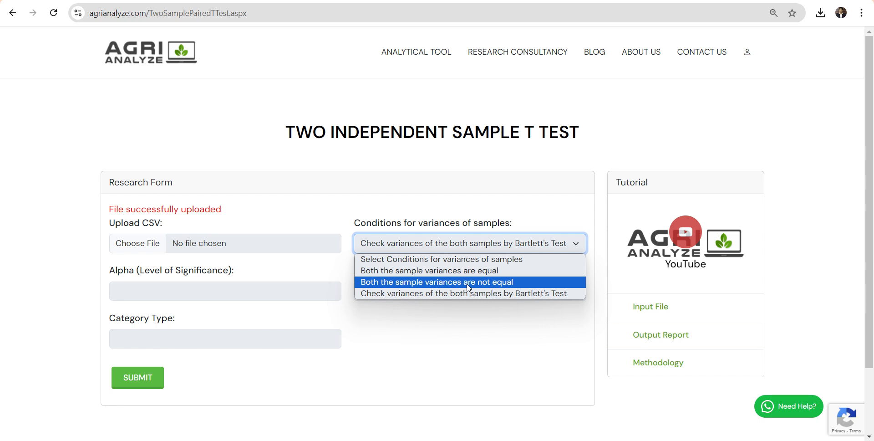
left_click(450, 293)
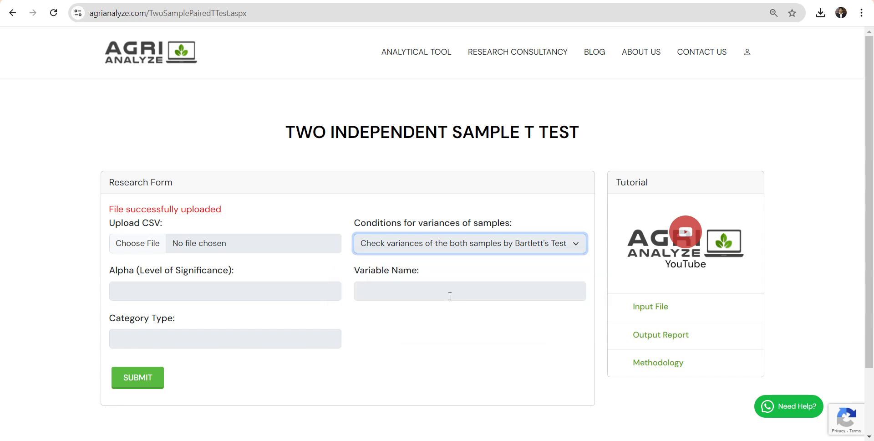
left_click(396, 343)
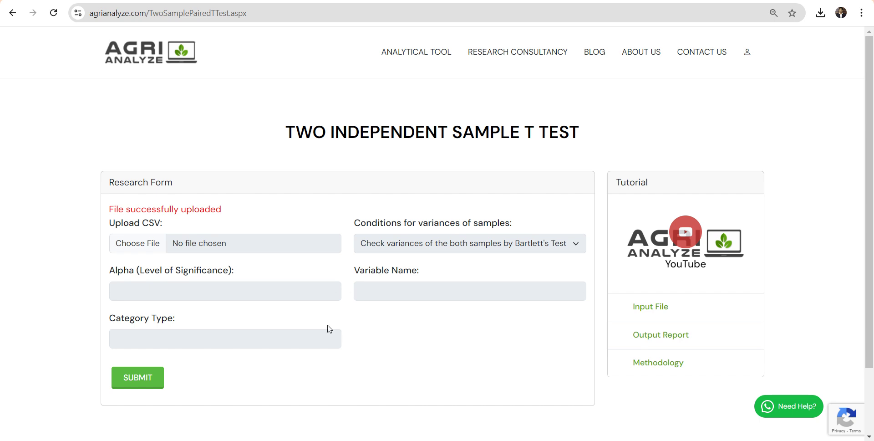
Step: Set the level of significance (alpha) to 0.05 and the variable name to "Test Score" in the research form
left_click(208, 293)
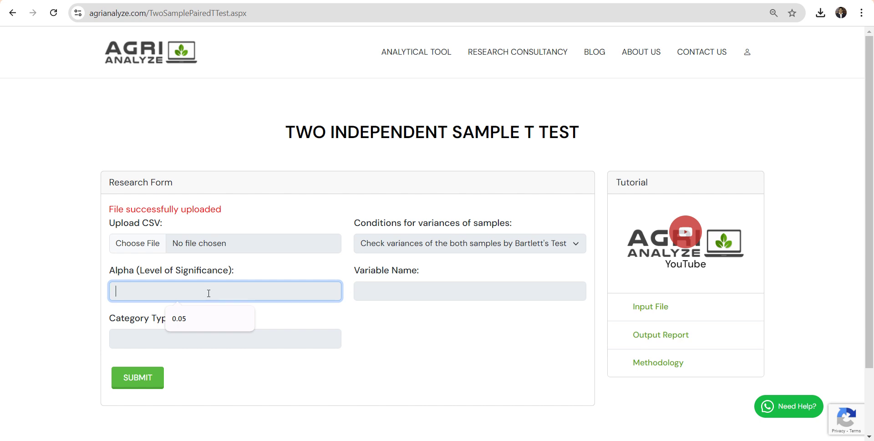
type("0.05")
left_click(382, 294)
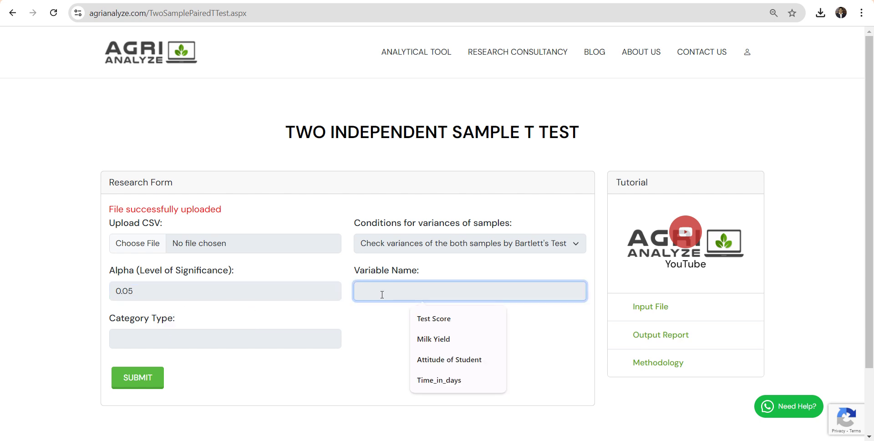
type("Test Score")
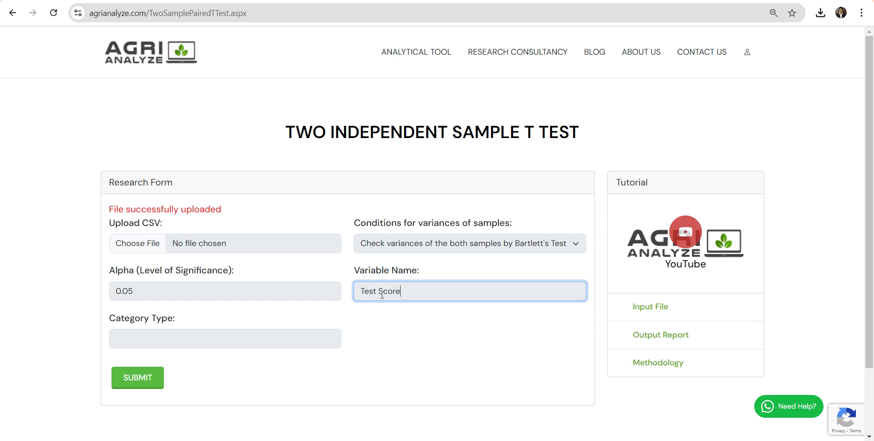
Step: Set the category type to "Teaching Methods" in the research form
left_click(250, 339)
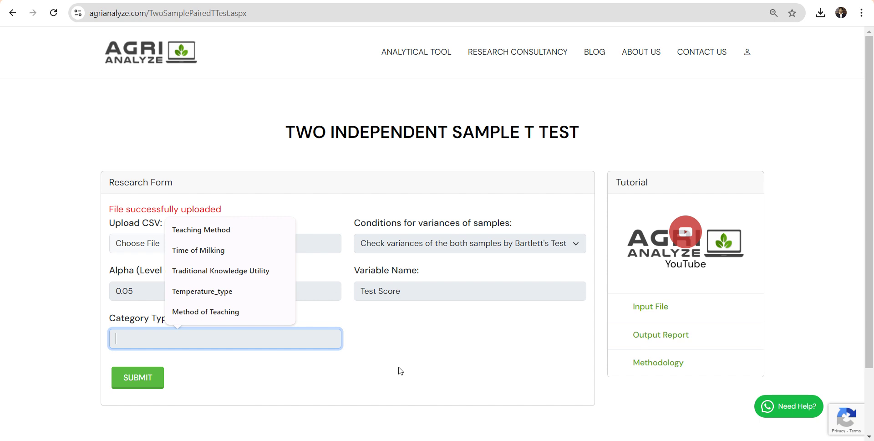
type("Teching")
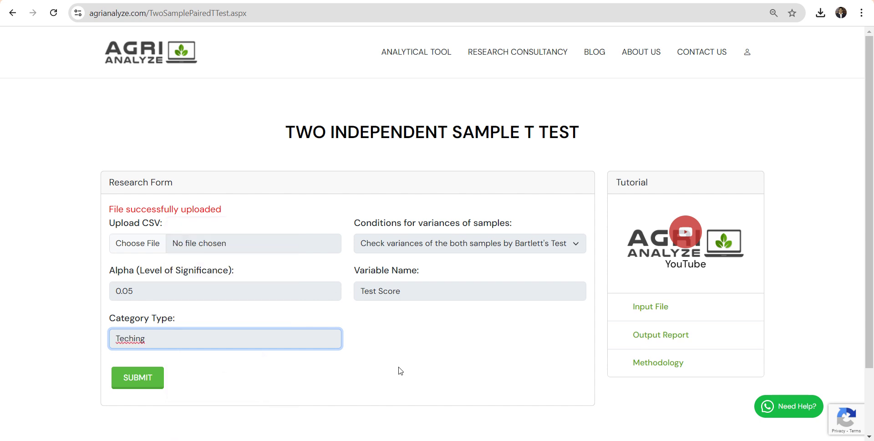
key("BackSpace")
key("BackSpace")
key("BackSpace")
key("BackSpace")
key("BackSpace")
key("BackSpace")
type("aching Me")
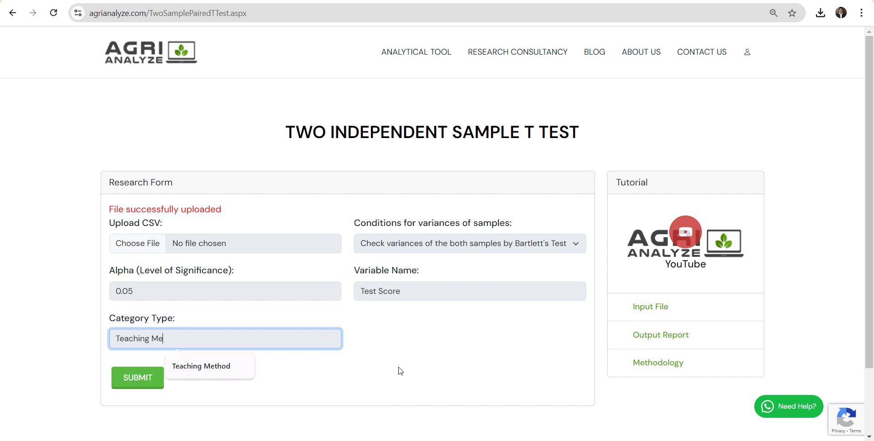
type("thods")
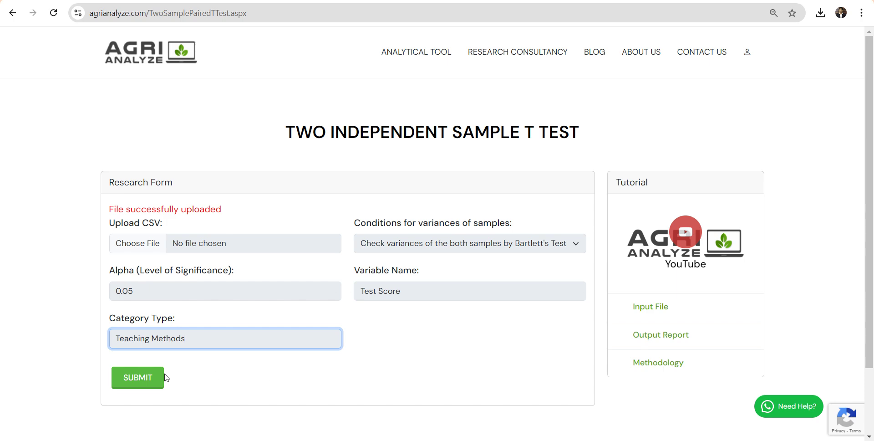
Step: Submit the research form and its summary for analysis, and download the resulting analysis report
left_click(152, 378)
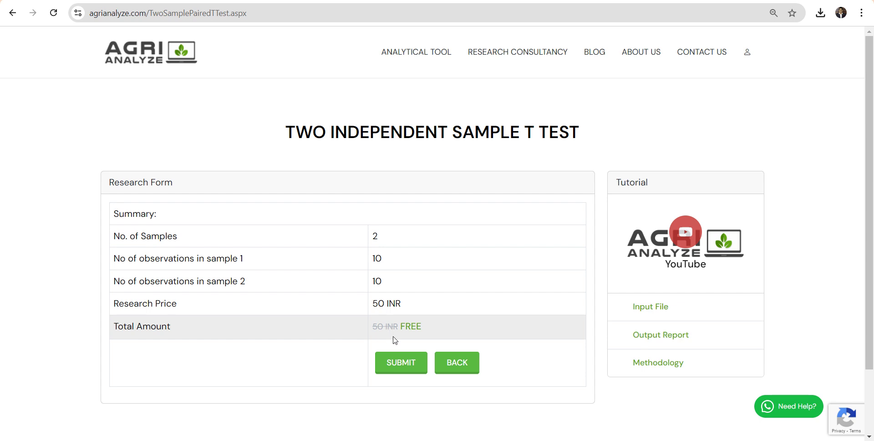
left_click(397, 363)
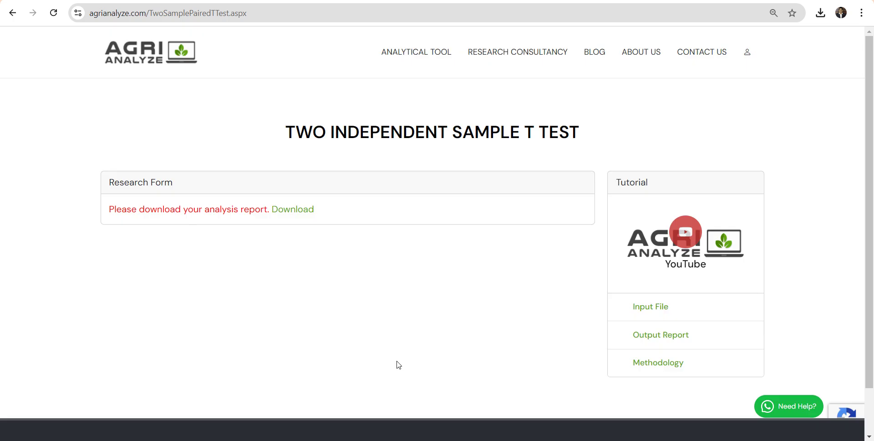
left_click(296, 212)
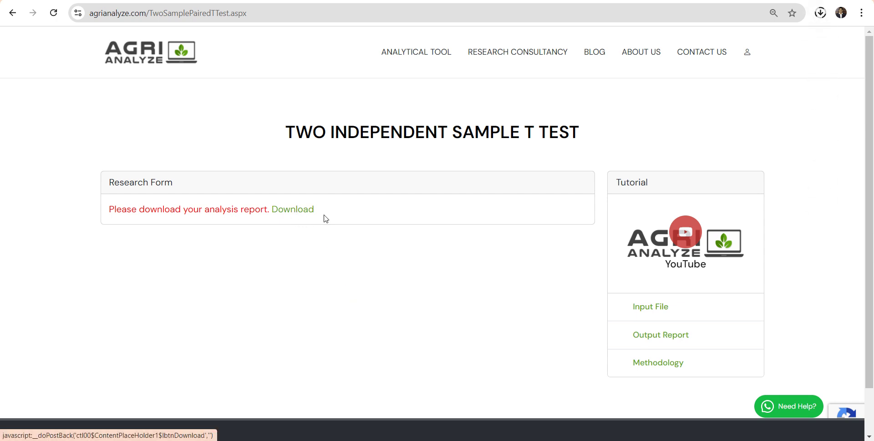
Step: Open the newly downloaded analysis report in Word and enable editing of the document
left_click(820, 13)
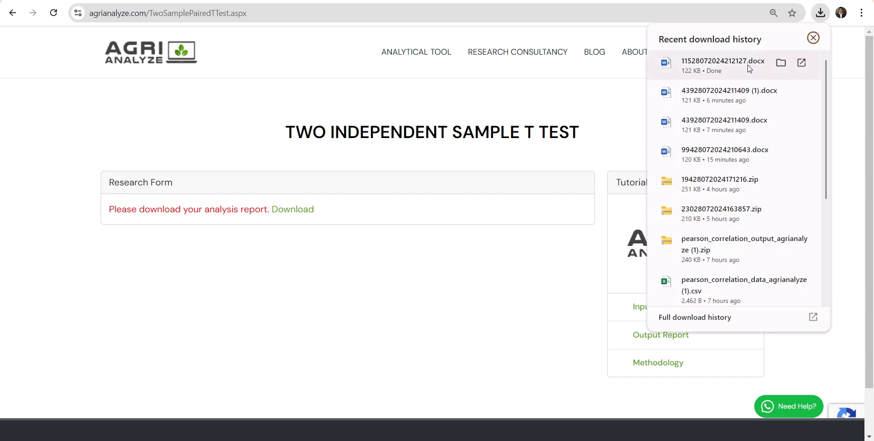
left_click(749, 69)
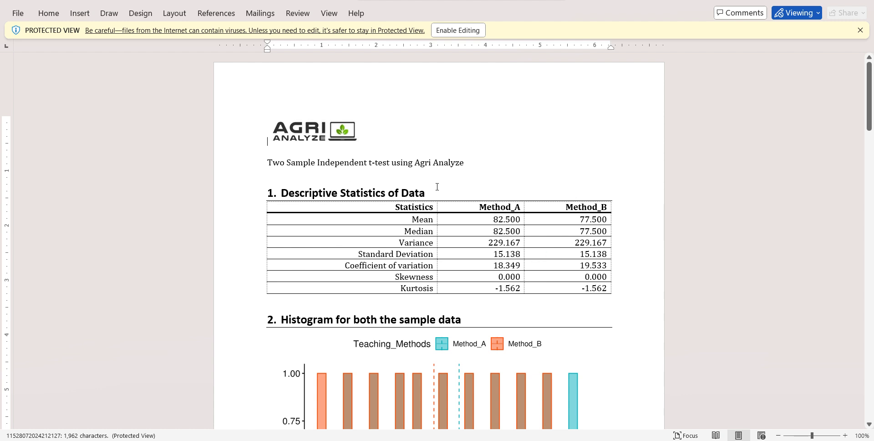
left_click(455, 31)
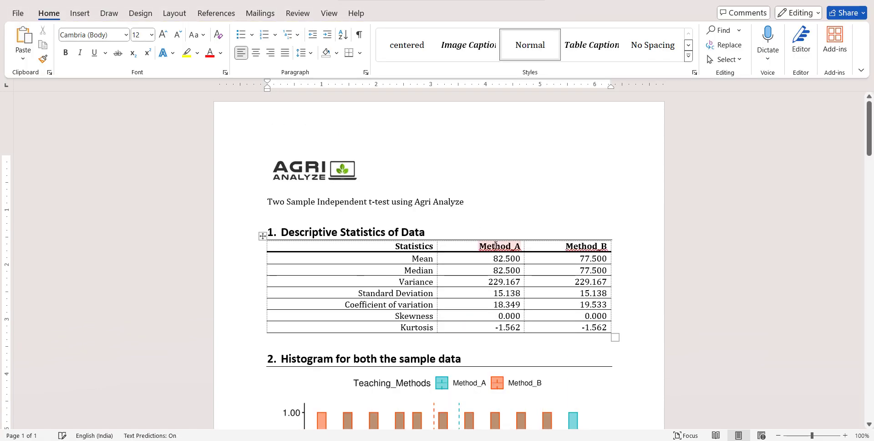
Step: Examine the Method_A and Method_B columns of the Descriptive Statistics of Data table in the report
left_click(495, 246)
left_click(591, 240)
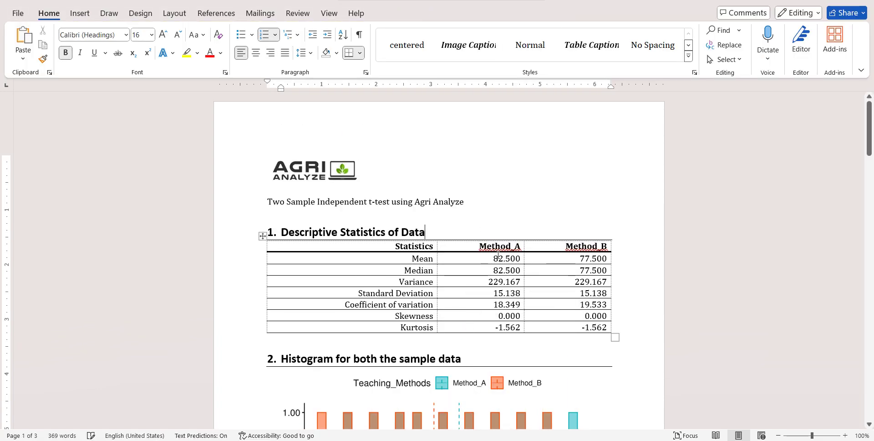